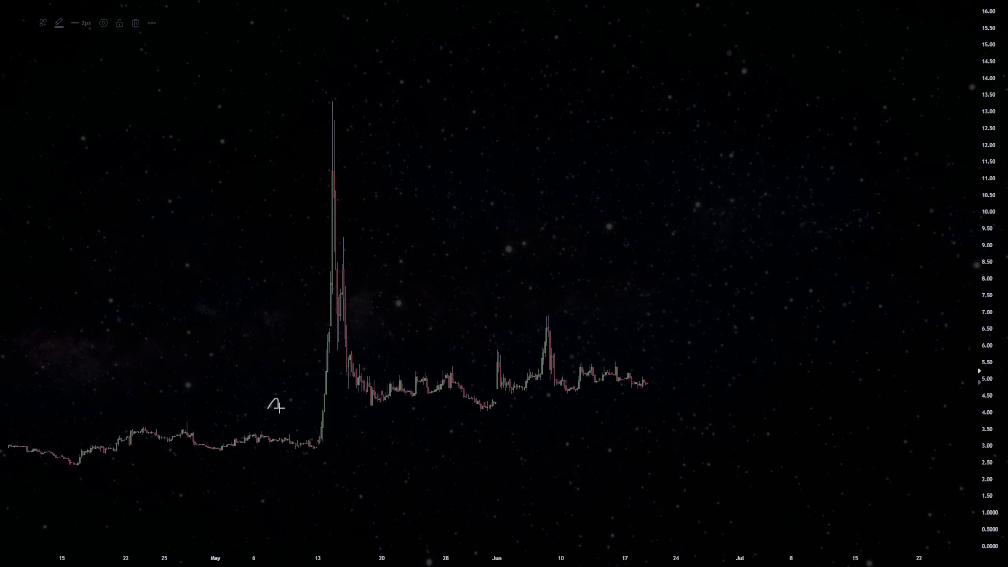
Sketch a brush stroke toward the May spike, undo it, then mark across the June candles.
{"action": "left_click_drag", "start_coordinate": [279, 407], "coordinate": [328, 350]}
{"action": "key", "text": "ctrl+z"}
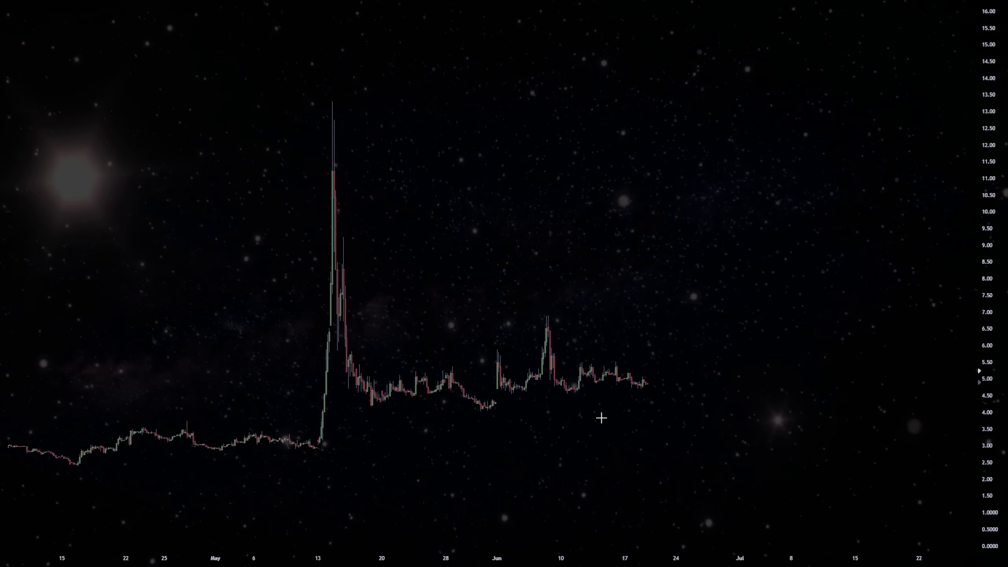
{"action": "mouse_move", "coordinate": [659, 362]}
{"action": "left_mouse_down"}
{"action": "mouse_move", "coordinate": [526, 336]}
{"action": "mouse_move", "coordinate": [491, 392]}
{"action": "mouse_move", "coordinate": [653, 397]}
{"action": "mouse_move", "coordinate": [530, 299]}
{"action": "mouse_move", "coordinate": [496, 415]}
{"action": "left_mouse_up"}
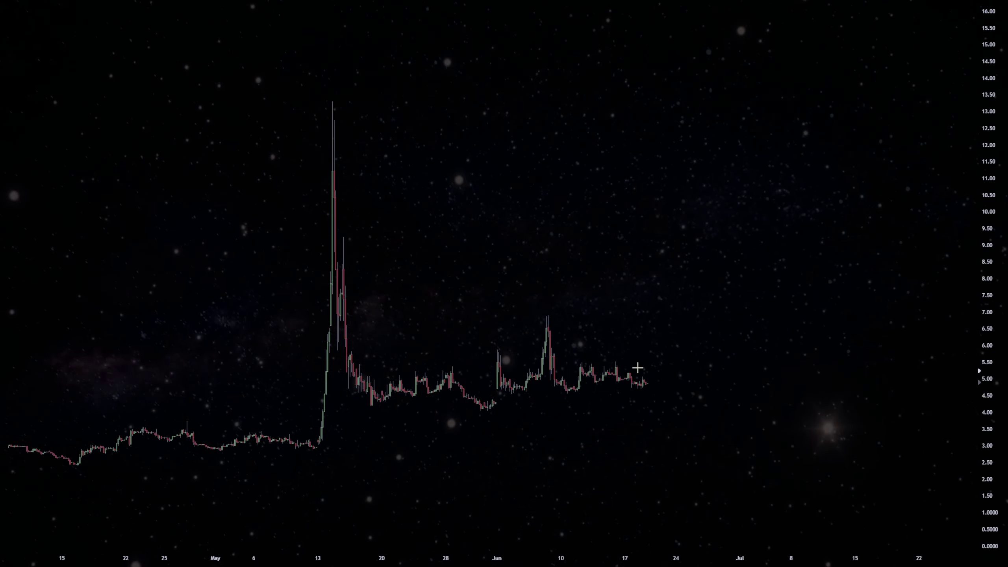
{"action": "mouse_move", "coordinate": [636, 366]}
{"action": "left_mouse_down"}
{"action": "mouse_move", "coordinate": [565, 304]}
{"action": "mouse_move", "coordinate": [501, 333]}
{"action": "mouse_move", "coordinate": [480, 401]}
{"action": "mouse_move", "coordinate": [636, 403]}
{"action": "mouse_move", "coordinate": [645, 348]}
{"action": "left_mouse_up"}
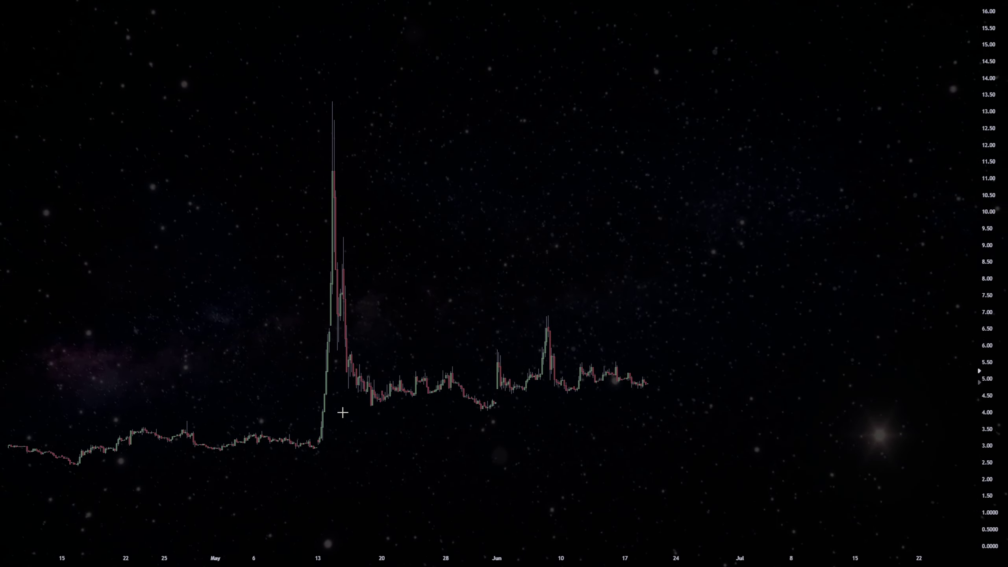
Trace the May 13 spike, bracket late May to mid June, and line the June lows.
{"action": "mouse_move", "coordinate": [309, 449]}
{"action": "left_mouse_down"}
{"action": "mouse_move", "coordinate": [339, 210]}
{"action": "mouse_move", "coordinate": [375, 395]}
{"action": "left_mouse_up"}
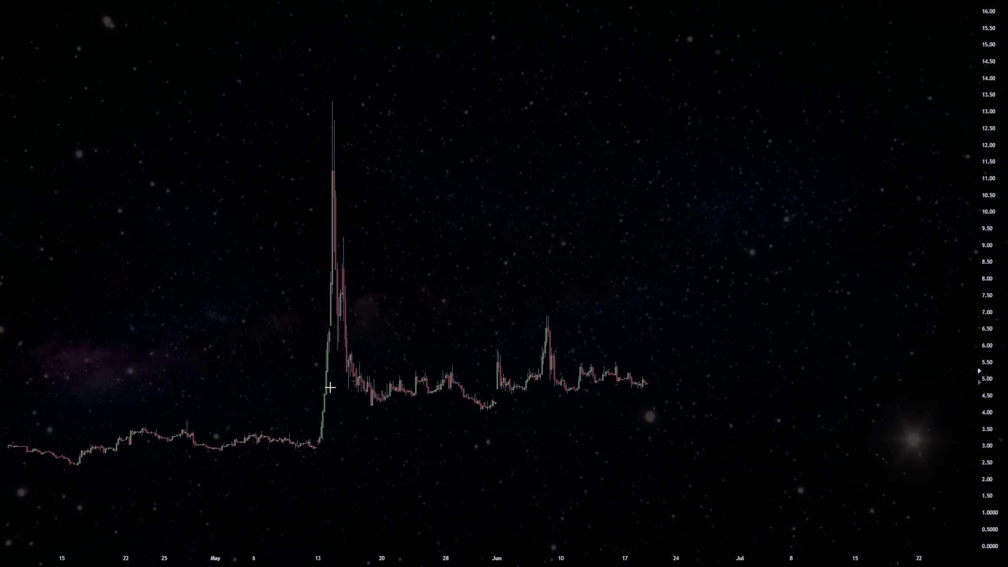
{"action": "mouse_move", "coordinate": [618, 358]}
{"action": "left_mouse_down"}
{"action": "mouse_move", "coordinate": [490, 359]}
{"action": "mouse_move", "coordinate": [410, 384]}
{"action": "mouse_move", "coordinate": [563, 352]}
{"action": "mouse_move", "coordinate": [545, 391]}
{"action": "mouse_move", "coordinate": [553, 377]}
{"action": "mouse_move", "coordinate": [528, 376]}
{"action": "left_mouse_up"}
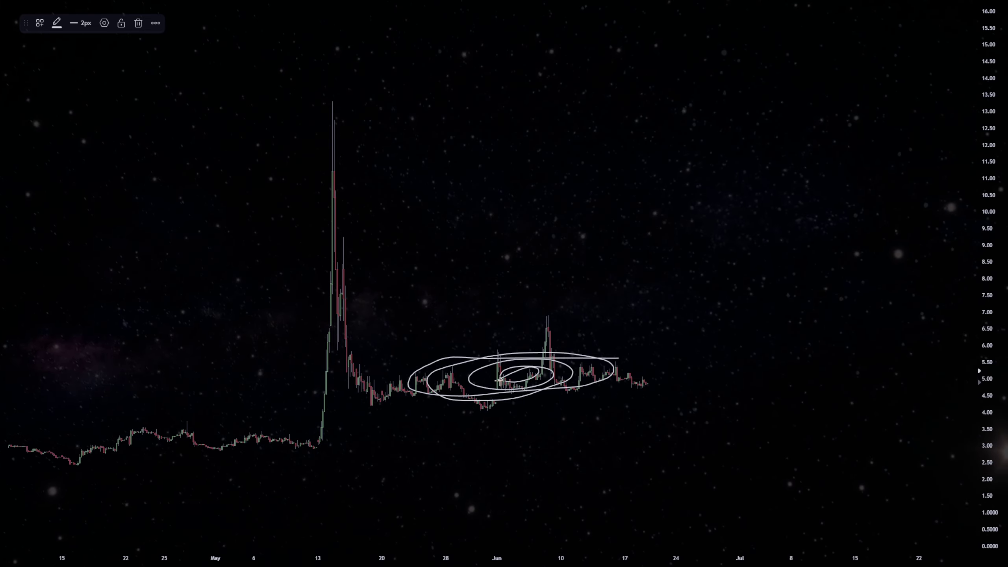
{"action": "mouse_move", "coordinate": [385, 368]}
{"action": "left_mouse_down"}
{"action": "mouse_move", "coordinate": [524, 431]}
{"action": "mouse_move", "coordinate": [620, 348]}
{"action": "left_mouse_up"}
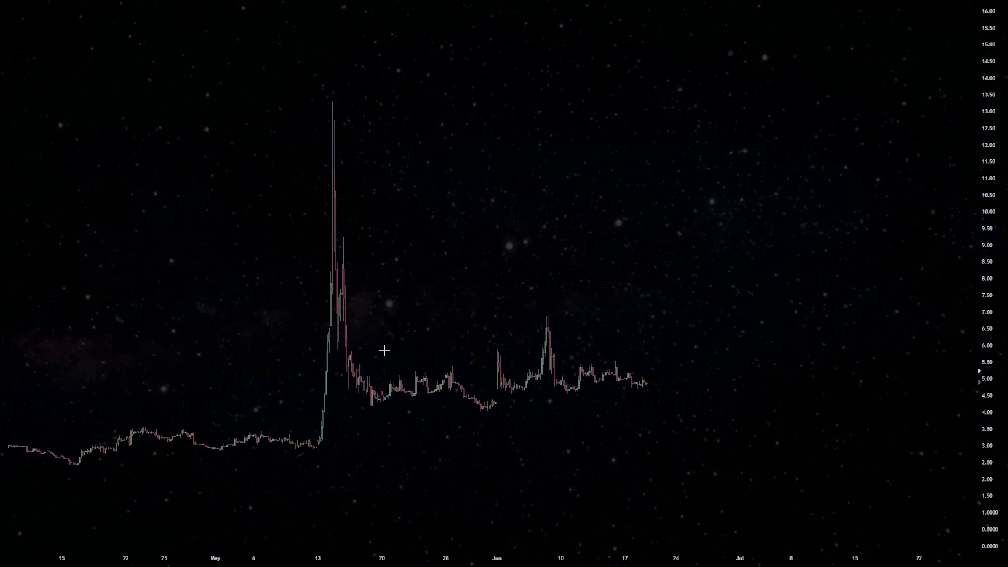
{"action": "mouse_move", "coordinate": [381, 393]}
{"action": "left_mouse_down"}
{"action": "mouse_move", "coordinate": [585, 389]}
{"action": "mouse_move", "coordinate": [420, 393]}
{"action": "left_mouse_up"}
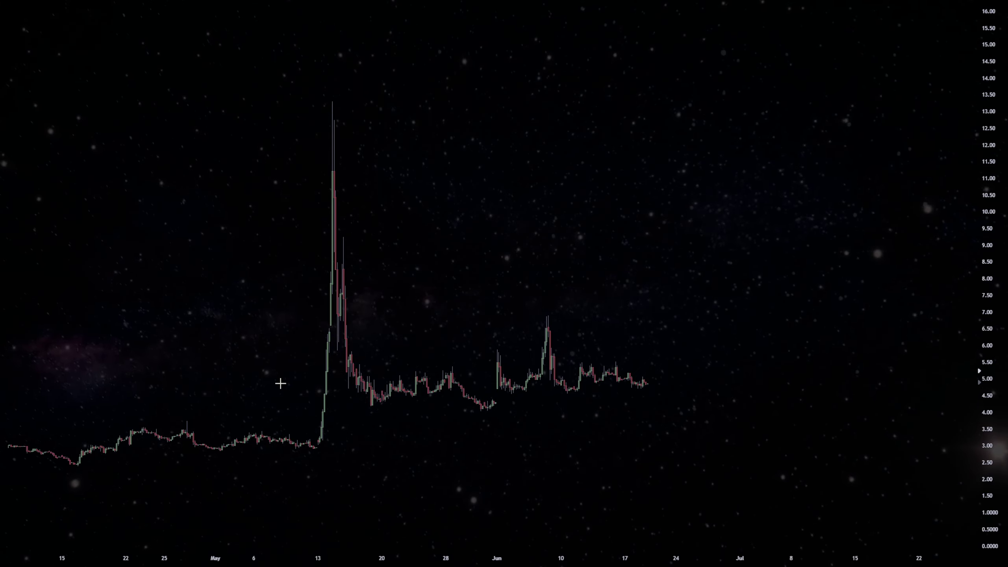
Sketch a rise from the spike's base and a dampening wave after it, deleting both strokes.
{"action": "mouse_move", "coordinate": [285, 402]}
{"action": "left_mouse_down"}
{"action": "mouse_move", "coordinate": [337, 210]}
{"action": "mouse_move", "coordinate": [444, 234]}
{"action": "mouse_move", "coordinate": [523, 272]}
{"action": "left_mouse_up"}
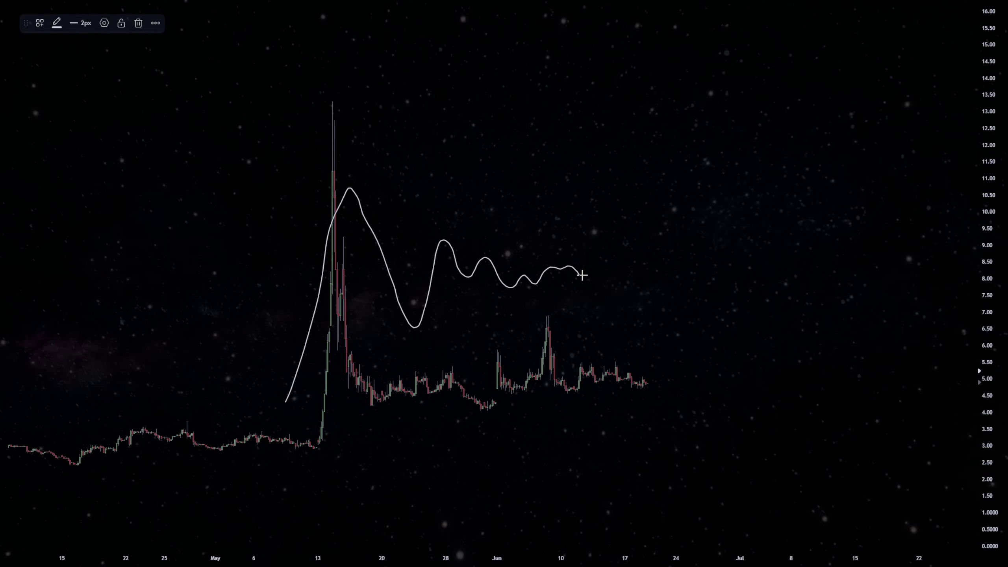
{"action": "key", "text": "Delete"}
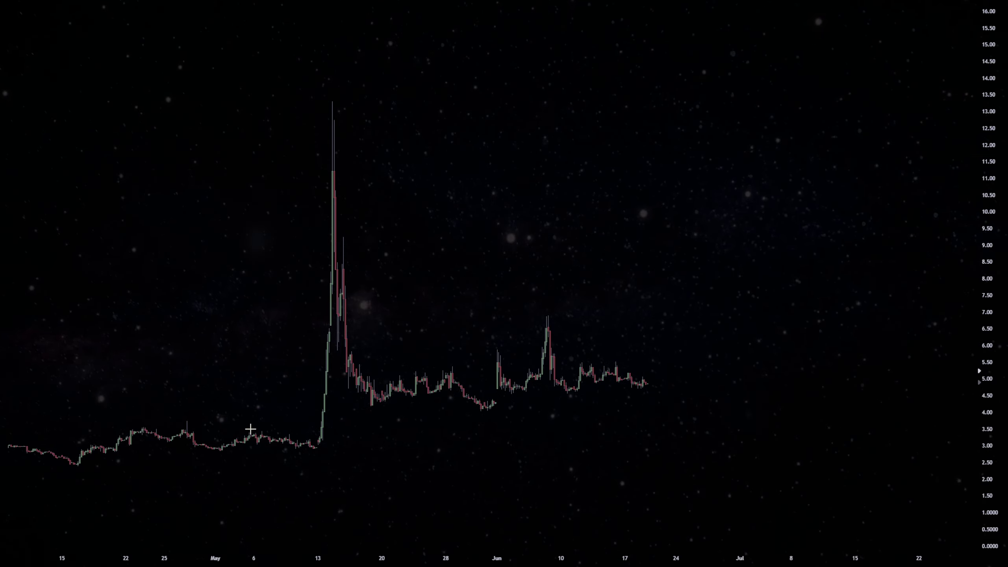
{"action": "mouse_move", "coordinate": [234, 442]}
{"action": "left_mouse_down"}
{"action": "mouse_move", "coordinate": [308, 254]}
{"action": "mouse_move", "coordinate": [396, 289]}
{"action": "mouse_move", "coordinate": [515, 266]}
{"action": "mouse_move", "coordinate": [632, 316]}
{"action": "mouse_move", "coordinate": [738, 439]}
{"action": "left_mouse_up"}
{"action": "key", "text": "Delete"}
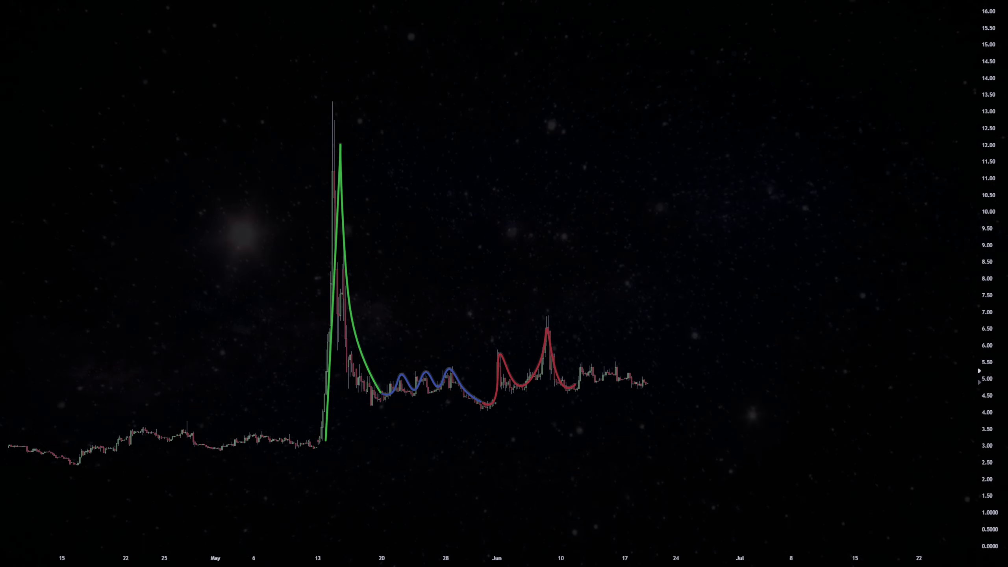
Loop brush marks around the green spike, blue waves and red waves, removing each loop.
{"action": "left_click_drag", "start_coordinate": [355, 408], "coordinate": [378, 212]}
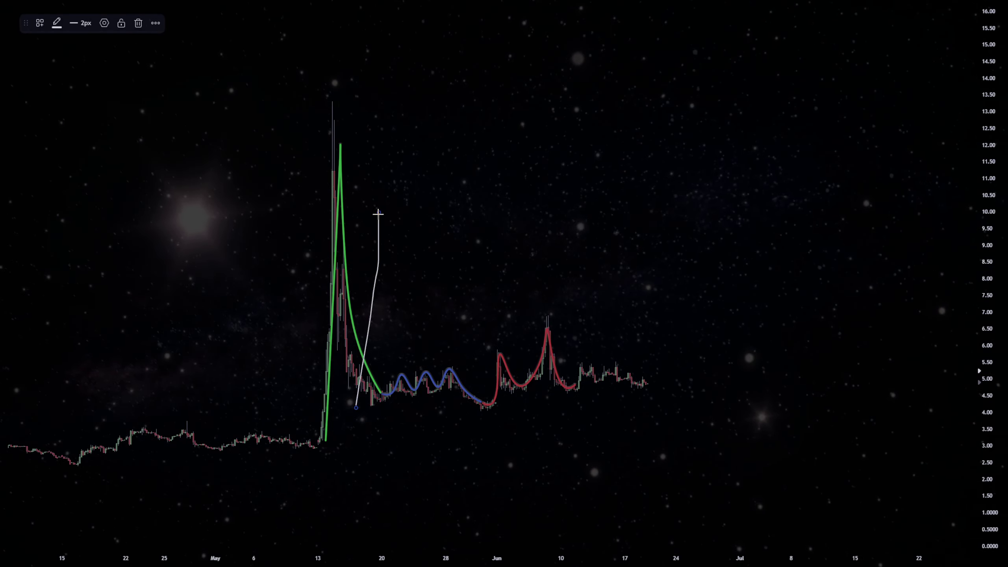
{"action": "key", "text": "ctrl+z"}
{"action": "mouse_move", "coordinate": [360, 150]}
{"action": "left_mouse_down"}
{"action": "mouse_move", "coordinate": [299, 187]}
{"action": "mouse_move", "coordinate": [342, 385]}
{"action": "left_mouse_up"}
{"action": "key", "text": "ctrl+z"}
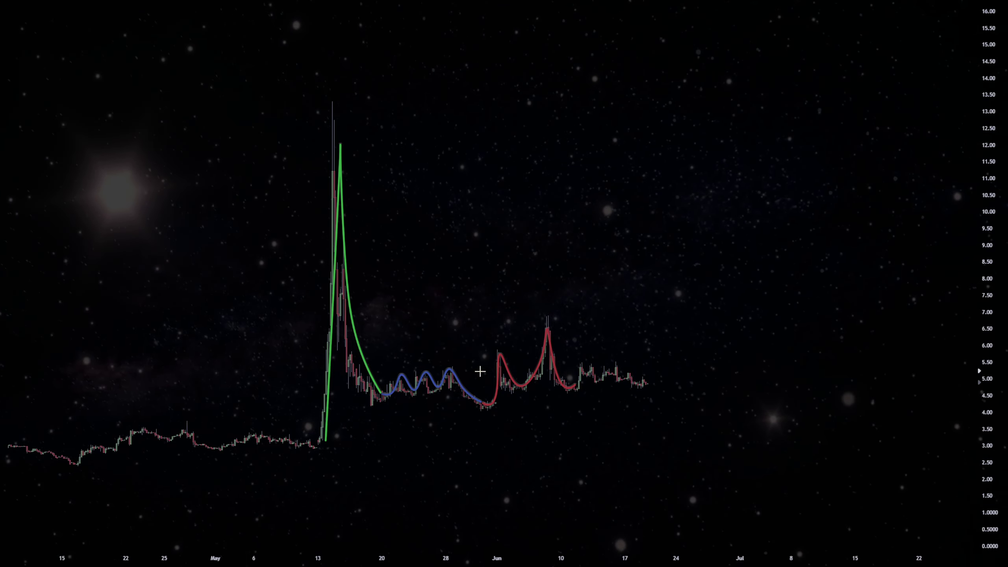
{"action": "mouse_move", "coordinate": [489, 371]}
{"action": "left_mouse_down"}
{"action": "mouse_move", "coordinate": [446, 360]}
{"action": "mouse_move", "coordinate": [402, 406]}
{"action": "mouse_move", "coordinate": [494, 377]}
{"action": "left_mouse_up"}
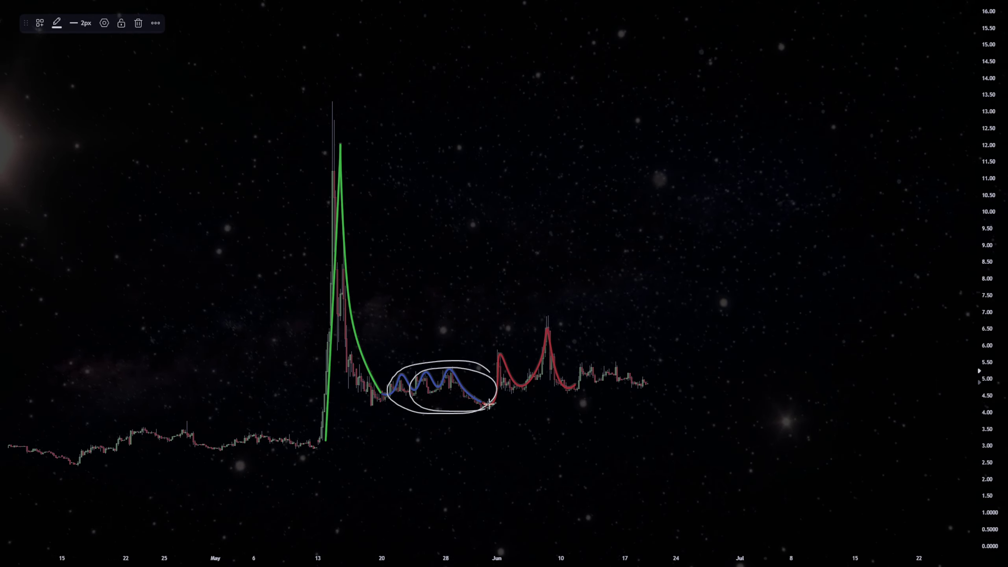
{"action": "key", "text": "ctrl+z"}
{"action": "mouse_move", "coordinate": [618, 340]}
{"action": "left_mouse_down"}
{"action": "mouse_move", "coordinate": [520, 340]}
{"action": "mouse_move", "coordinate": [490, 407]}
{"action": "mouse_move", "coordinate": [645, 401]}
{"action": "mouse_move", "coordinate": [530, 337]}
{"action": "left_mouse_up"}
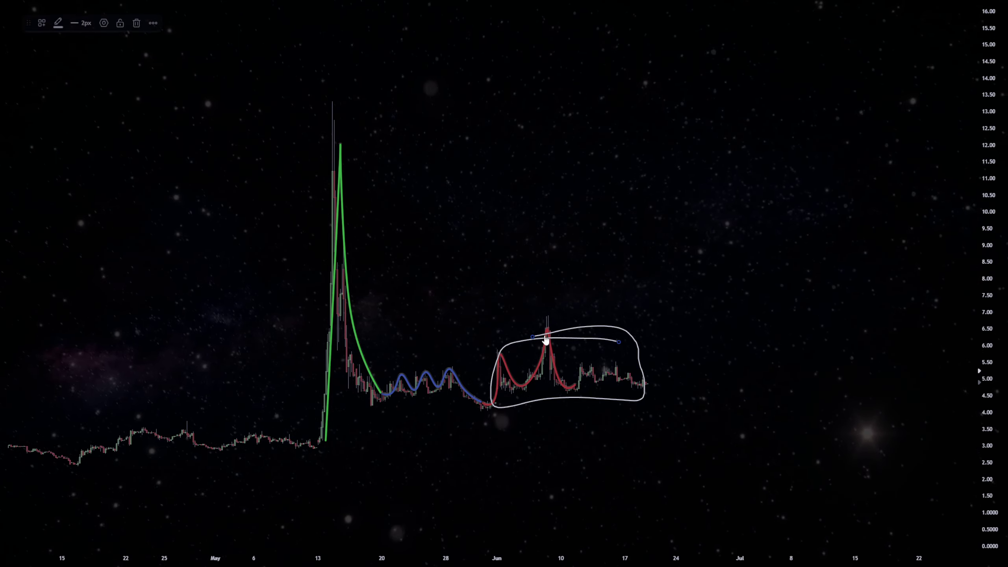
{"action": "key", "text": "Delete"}
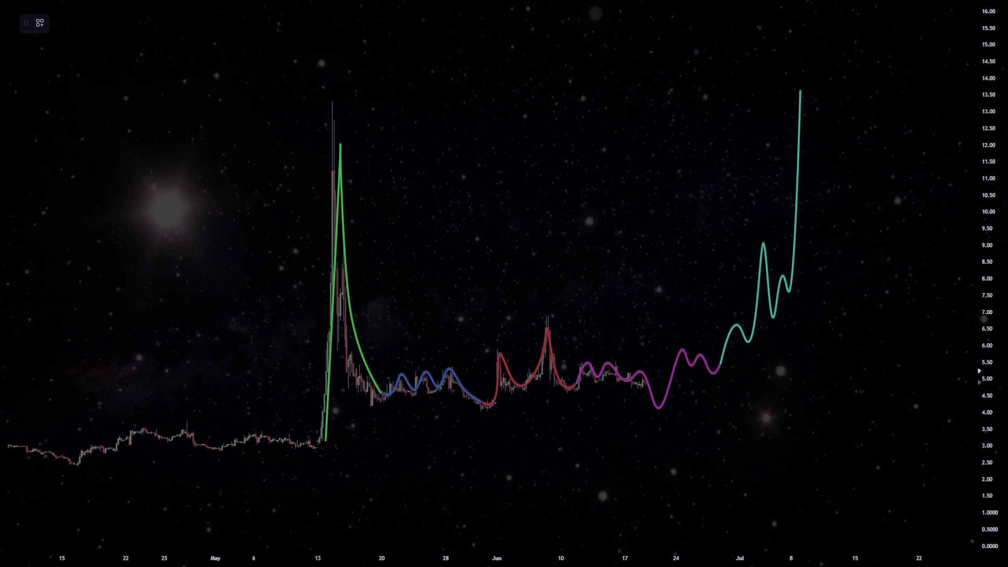
Sketch marks near the green curve, red peaks and magenta dip, then remove them all.
{"action": "left_click_drag", "start_coordinate": [357, 379], "coordinate": [374, 359]}
{"action": "key", "text": "ctrl+z"}
{"action": "mouse_move", "coordinate": [486, 400]}
{"action": "left_mouse_down"}
{"action": "mouse_move", "coordinate": [504, 342]}
{"action": "mouse_move", "coordinate": [550, 341]}
{"action": "mouse_move", "coordinate": [565, 379]}
{"action": "left_mouse_up"}
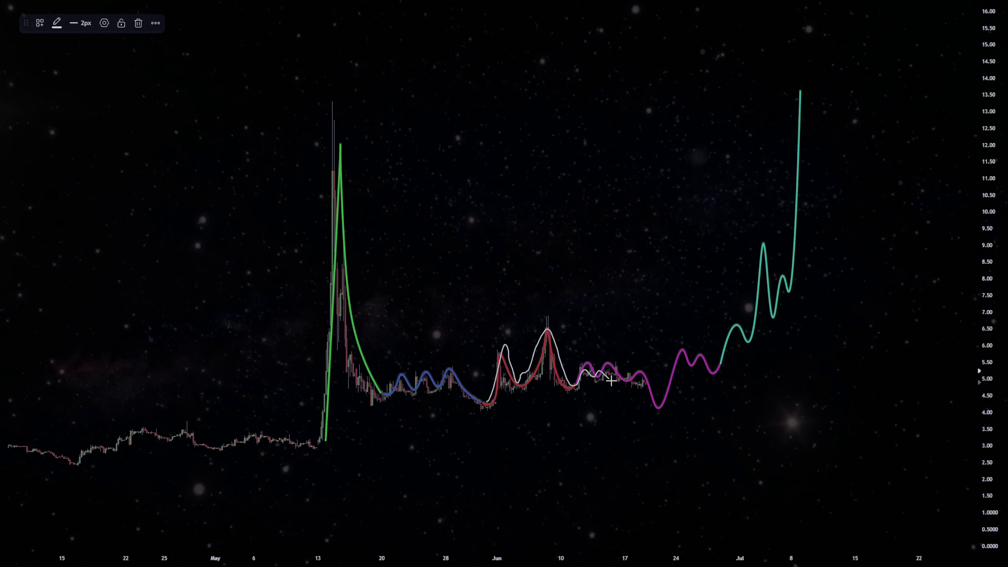
{"action": "key", "text": "ctrl+z"}
{"action": "mouse_move", "coordinate": [675, 372]}
{"action": "left_mouse_down"}
{"action": "mouse_move", "coordinate": [671, 399]}
{"action": "mouse_move", "coordinate": [676, 371]}
{"action": "left_mouse_up"}
{"action": "key", "text": "ctrl+z"}
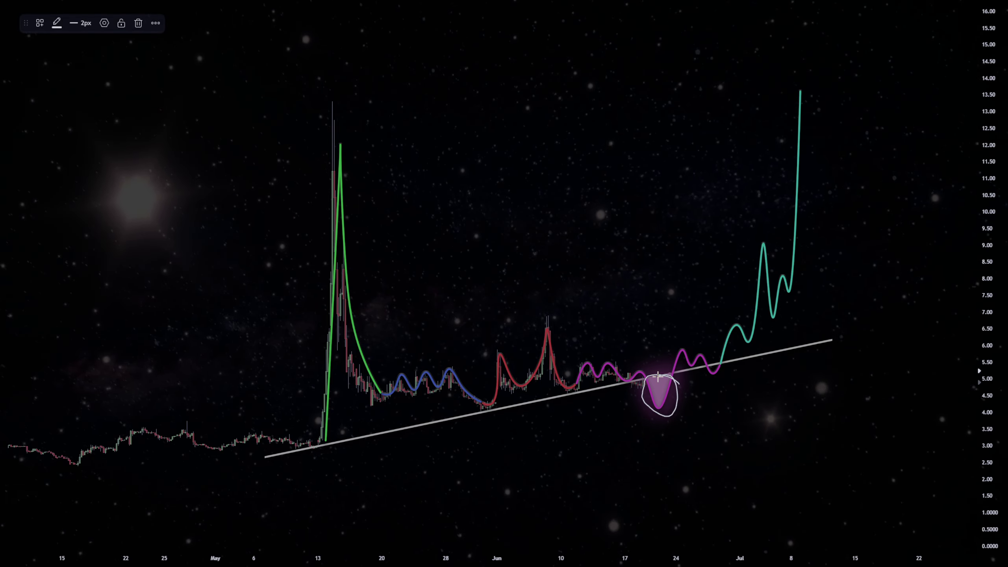
{"action": "key", "text": "Delete"}
Scribble a temporary mark on the trendline and delete it.
{"action": "left_click_drag", "start_coordinate": [453, 408], "coordinate": [484, 409]}
{"action": "key", "text": "Delete"}
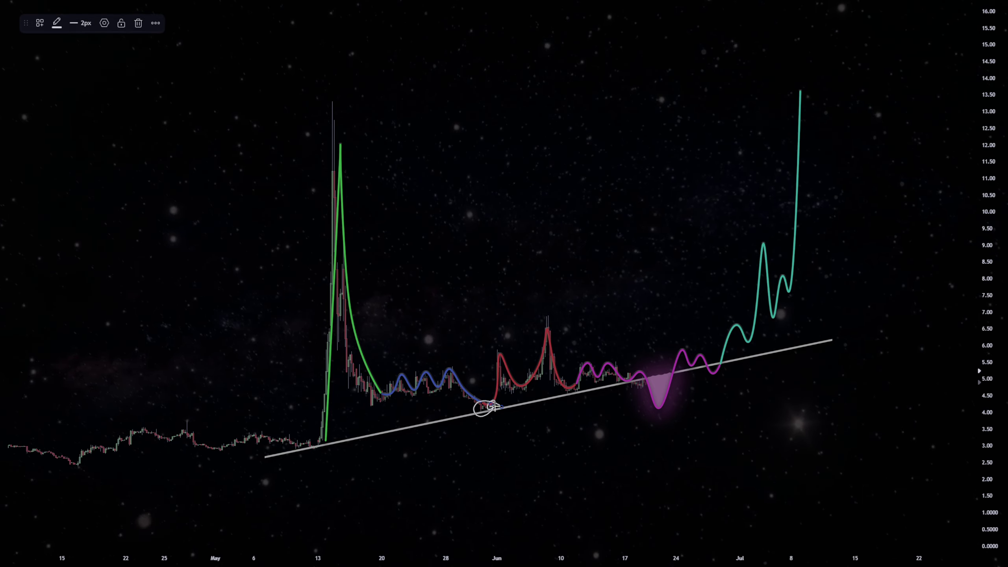
{"action": "key", "text": "Delete"}
Sketch a stroke through the purple dip and a white guide curve along the trendline, erasing the dip strokes.
{"action": "left_click_drag", "start_coordinate": [645, 375], "coordinate": [659, 457]}
{"action": "key", "text": "Delete"}
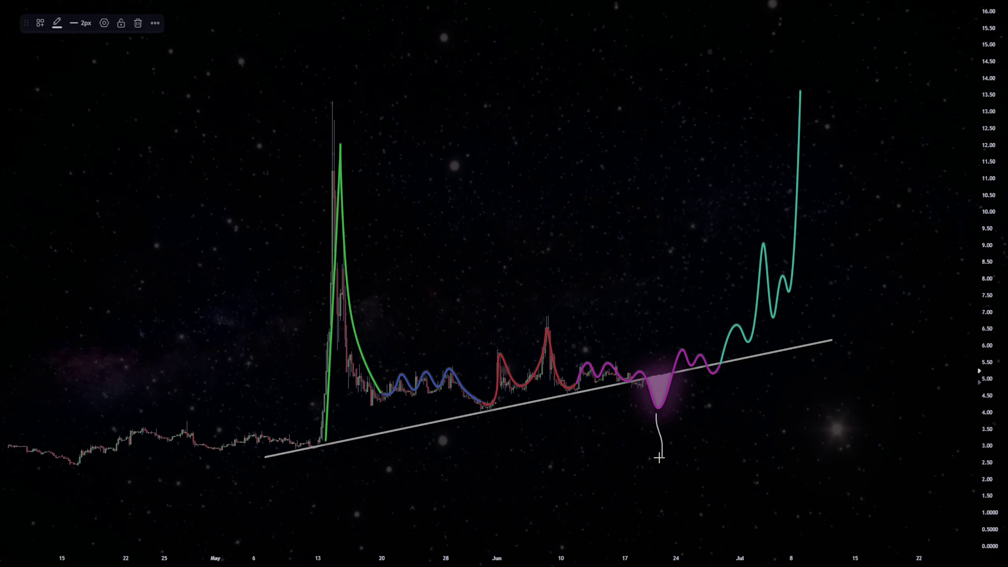
{"action": "key", "text": "Delete"}
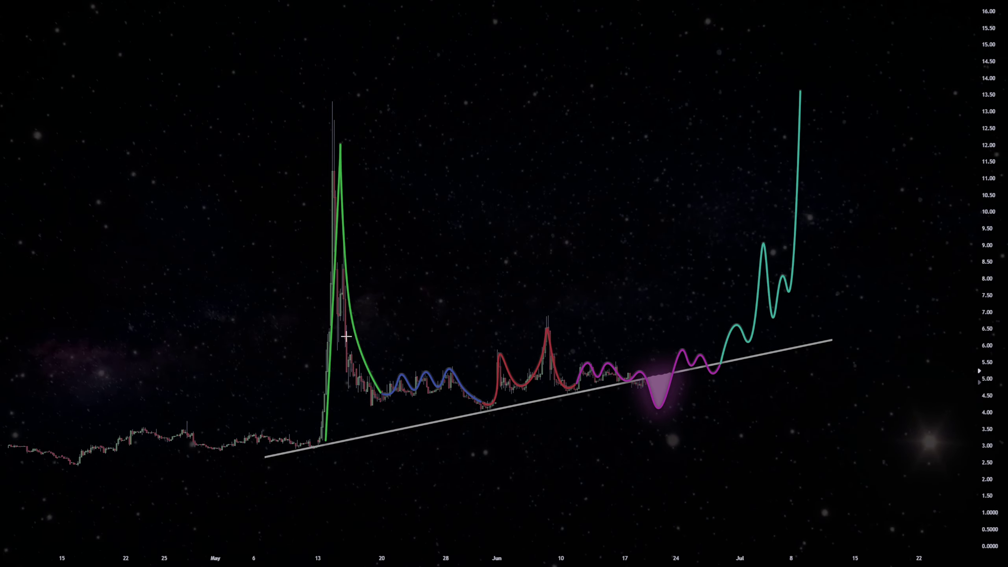
{"action": "mouse_move", "coordinate": [577, 362]}
{"action": "left_mouse_down"}
{"action": "mouse_move", "coordinate": [420, 342]}
{"action": "mouse_move", "coordinate": [637, 348]}
{"action": "left_mouse_up"}
{"action": "key", "text": "Delete"}
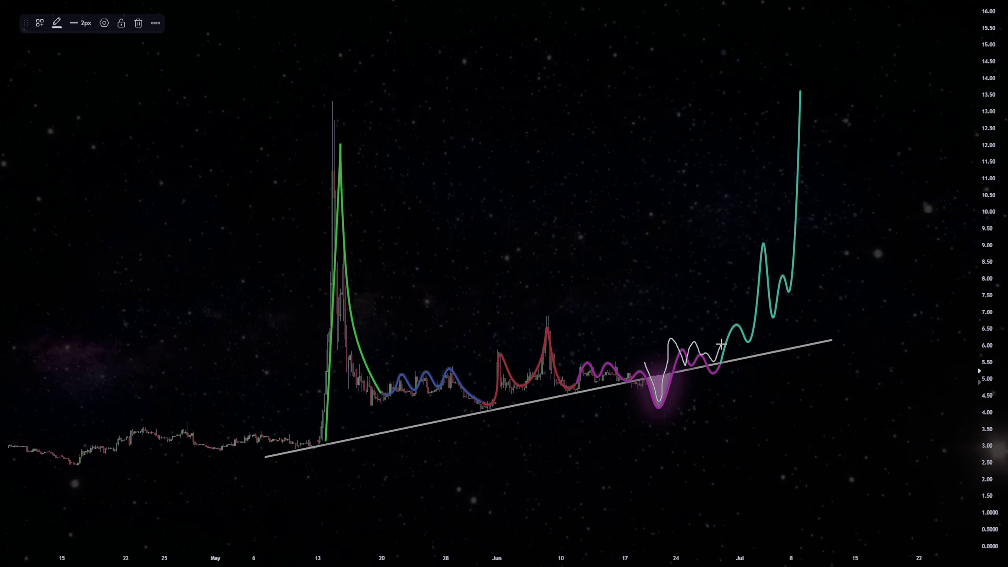
Undo the V-shaped stroke over the magenta dip and draw a new stroke across the projection.
{"action": "key", "text": "ctrl+z"}
{"action": "mouse_move", "coordinate": [778, 223]}
{"action": "left_mouse_down"}
{"action": "mouse_move", "coordinate": [525, 280]}
{"action": "mouse_move", "coordinate": [645, 399]}
{"action": "left_mouse_up"}
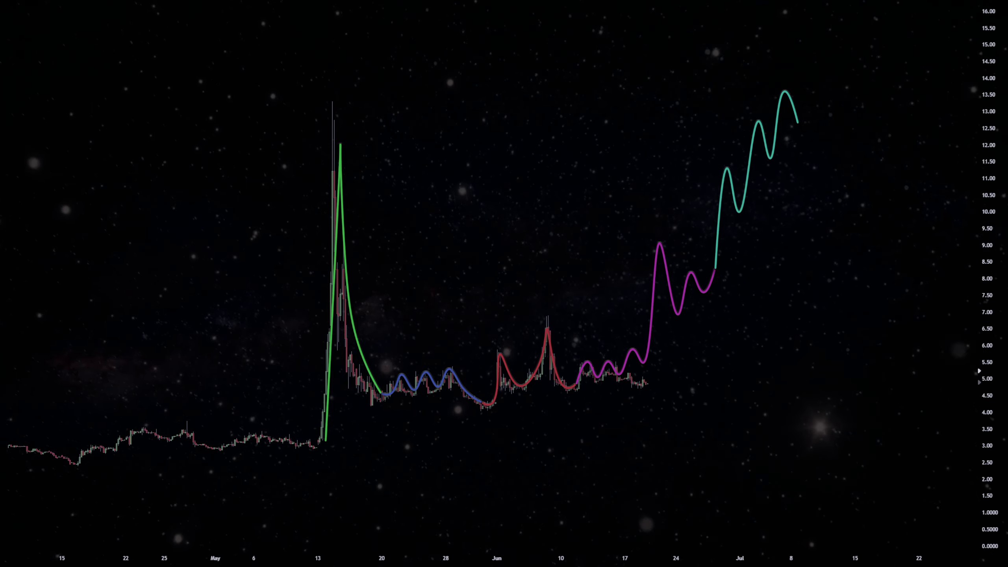
{"action": "left_click_drag", "start_coordinate": [585, 279], "coordinate": [666, 245]}
{"action": "left_click_drag", "start_coordinate": [512, 403], "coordinate": [679, 259]}
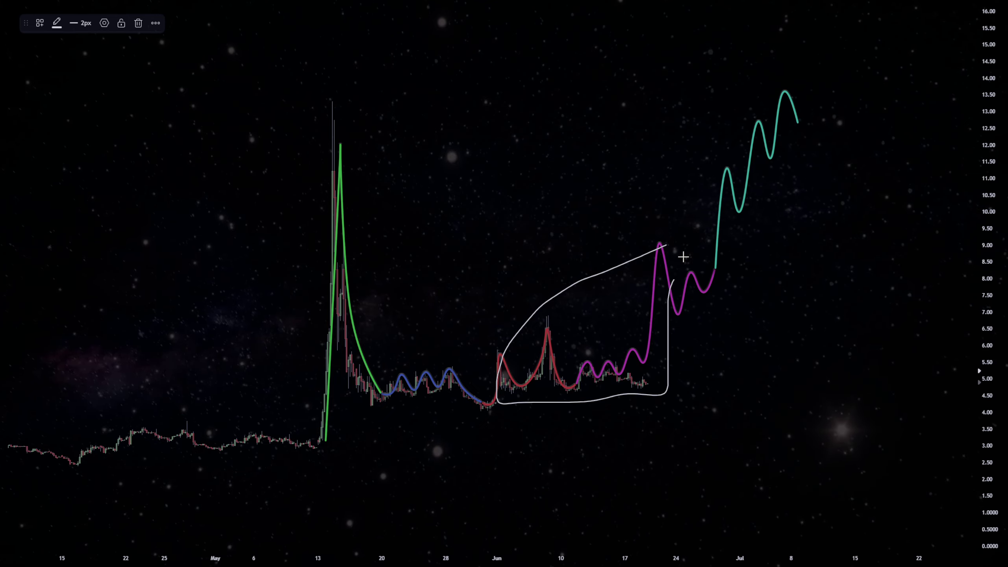
{"action": "key", "text": "Delete"}
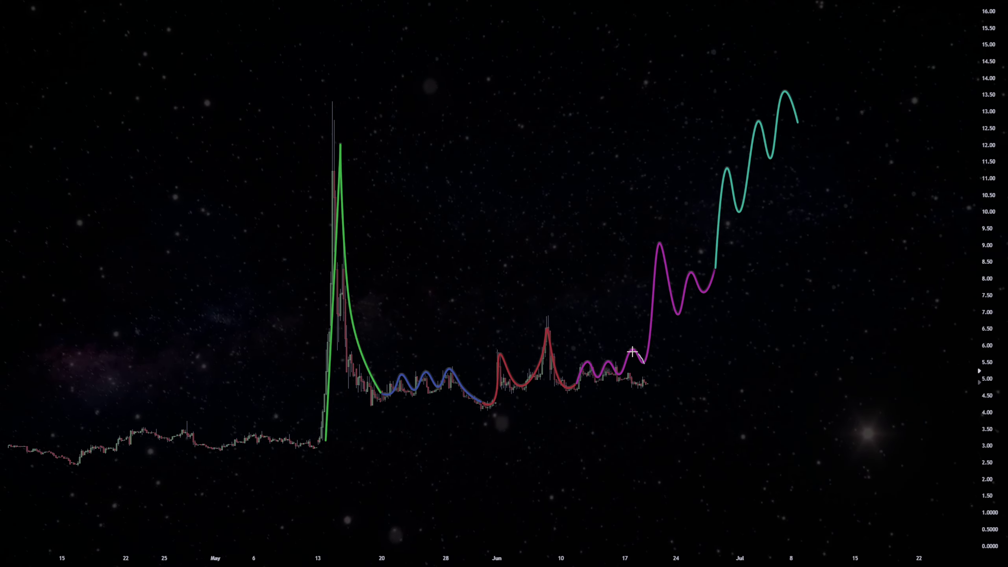
{"action": "left_click_drag", "start_coordinate": [644, 375], "coordinate": [647, 351]}
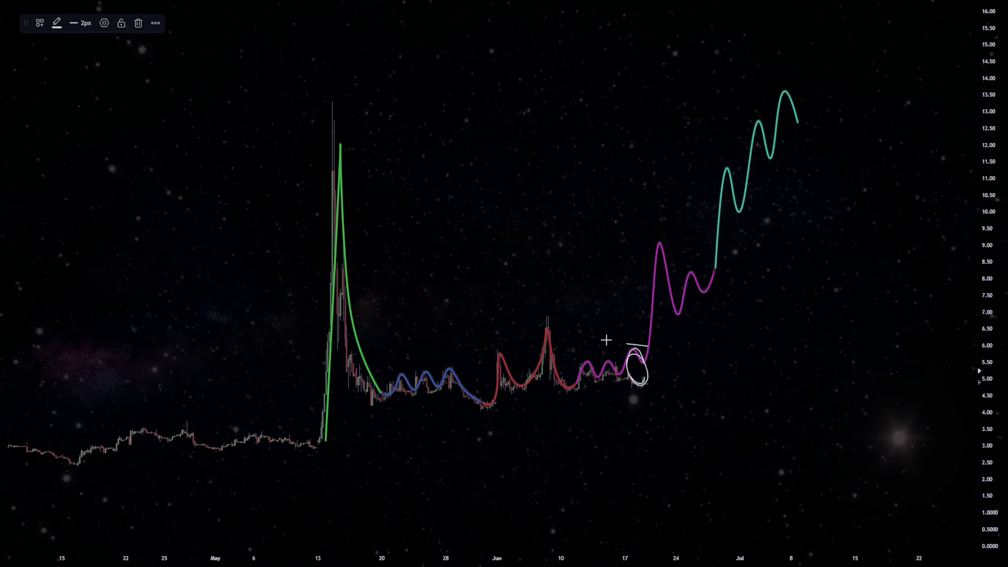
{"action": "key", "text": "Delete"}
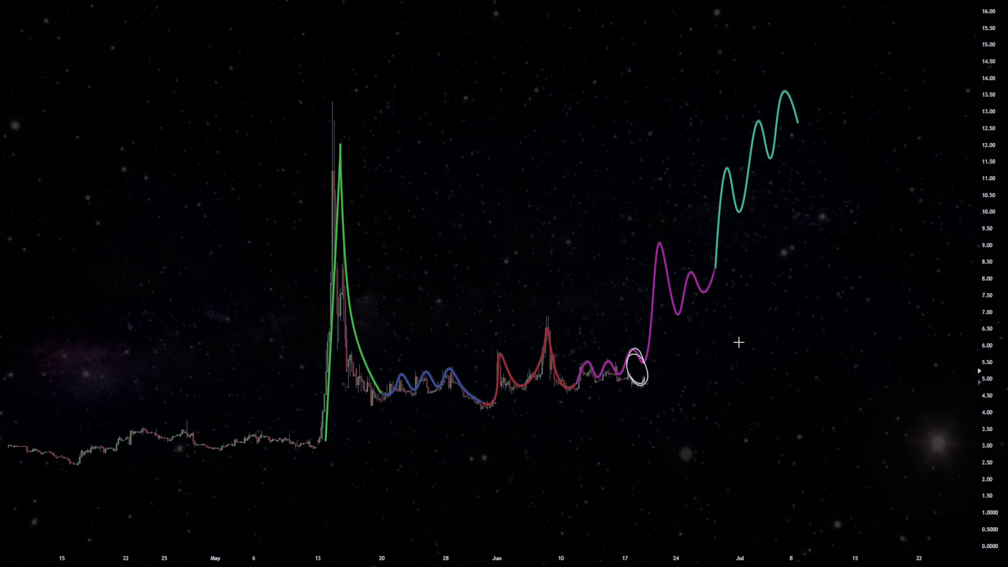
{"action": "left_click", "coordinate": [636, 366]}
{"action": "key", "text": "Delete"}
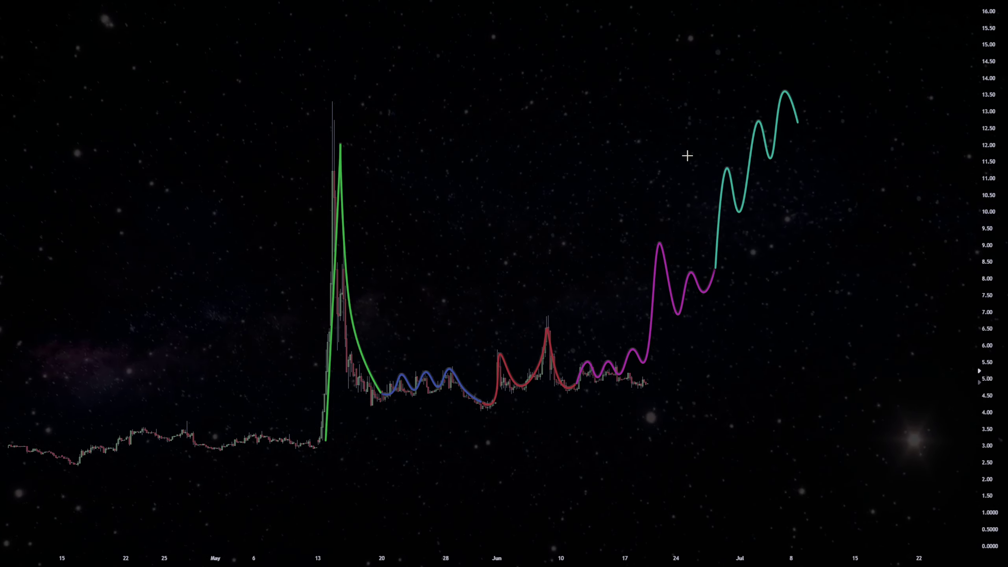
{"action": "left_click", "coordinate": [12, 98]}
{"action": "mouse_move", "coordinate": [688, 135]}
{"action": "left_mouse_down"}
{"action": "mouse_move", "coordinate": [668, 266]}
{"action": "mouse_move", "coordinate": [704, 164]}
{"action": "mouse_move", "coordinate": [691, 138]}
{"action": "left_mouse_up"}
{"action": "key", "text": "Delete"}
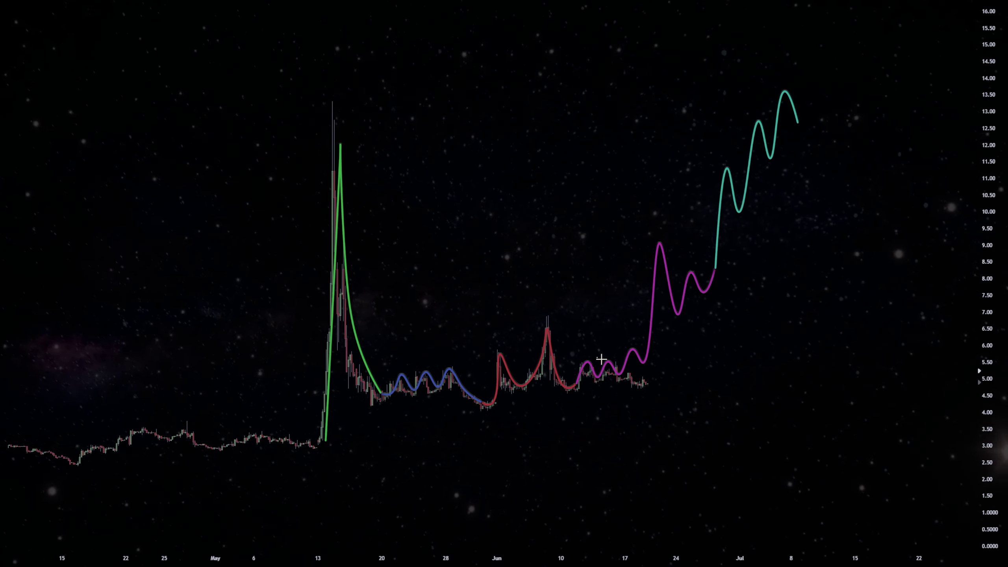
{"action": "left_click_drag", "start_coordinate": [599, 359], "coordinate": [632, 325]}
{"action": "key", "text": "Delete"}
{"action": "mouse_move", "coordinate": [639, 370]}
{"action": "left_mouse_down"}
{"action": "mouse_move", "coordinate": [679, 391]}
{"action": "mouse_move", "coordinate": [721, 157]}
{"action": "left_mouse_up"}
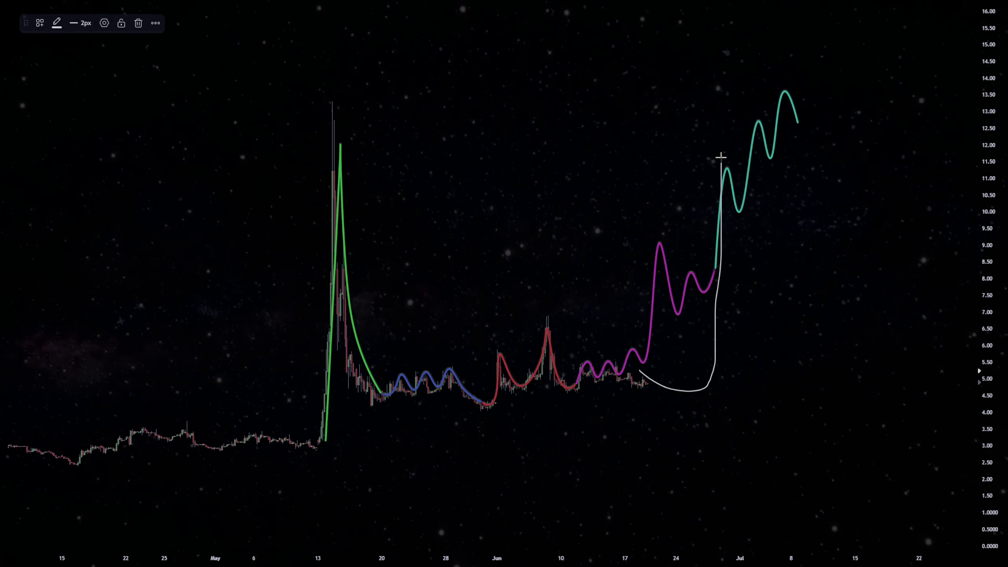
{"action": "key", "text": "Delete"}
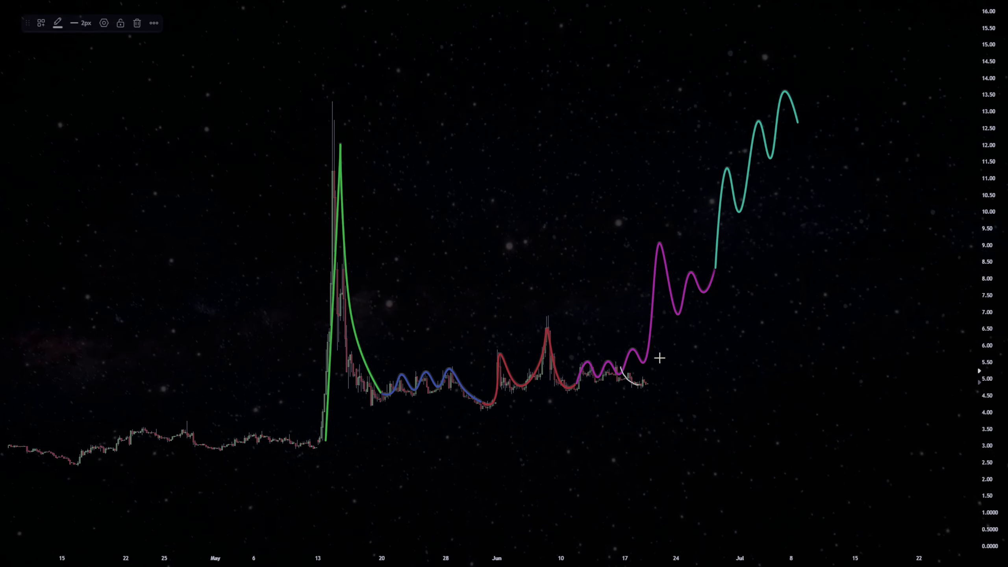
{"action": "key", "text": "Delete"}
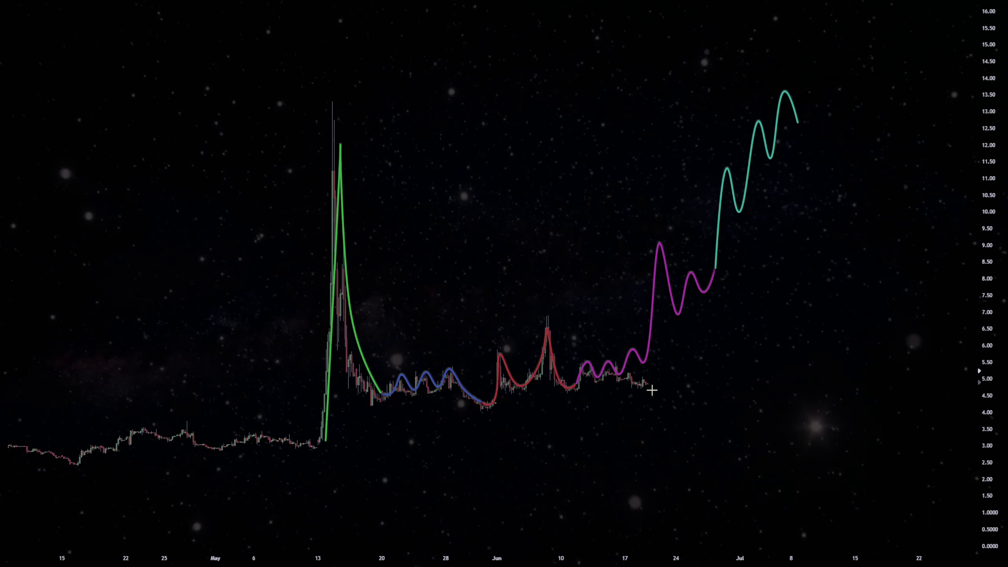
{"action": "mouse_move", "coordinate": [628, 357]}
{"action": "left_mouse_down"}
{"action": "mouse_move", "coordinate": [646, 333]}
{"action": "mouse_move", "coordinate": [650, 247]}
{"action": "left_mouse_up"}
{"action": "key", "text": "Delete"}
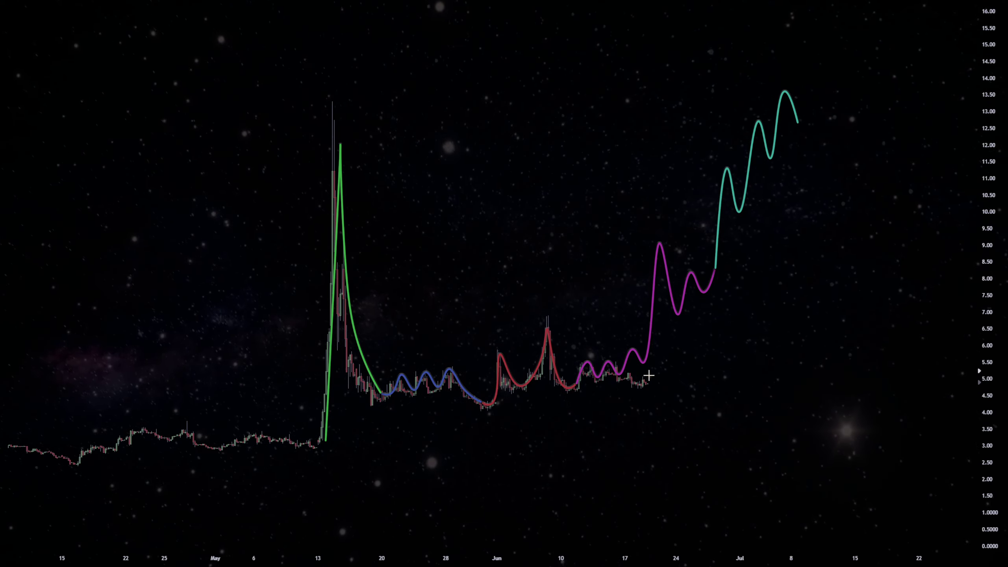
Trace a brush stroke along the recent price, then undo it.
{"action": "mouse_move", "coordinate": [633, 377]}
{"action": "left_mouse_down"}
{"action": "mouse_move", "coordinate": [709, 368]}
{"action": "mouse_move", "coordinate": [726, 310]}
{"action": "left_mouse_up"}
{"action": "key", "text": "ctrl+z"}
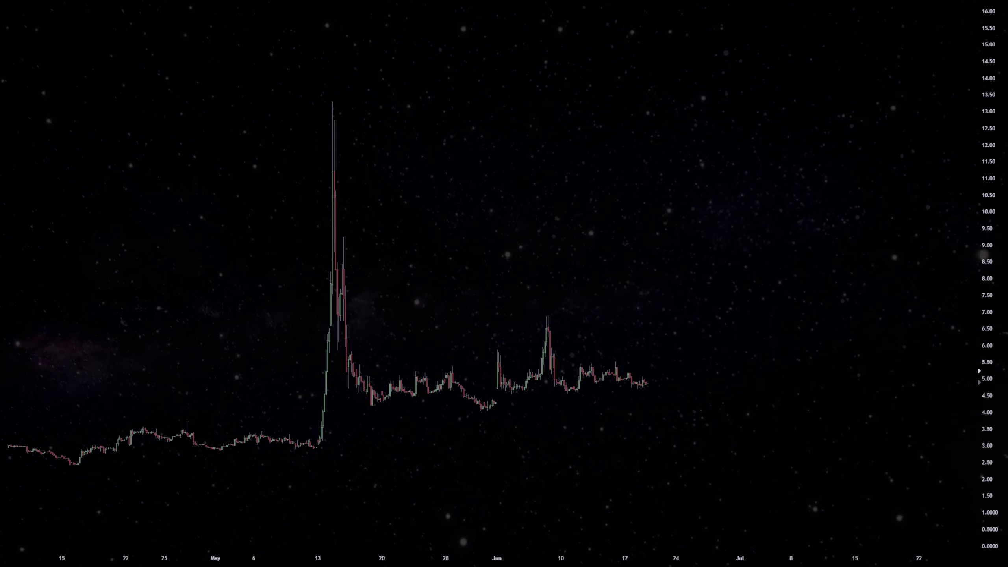
Start a freehand sketch over the April range and erase it.
{"action": "left_click", "coordinate": [436, 409]}
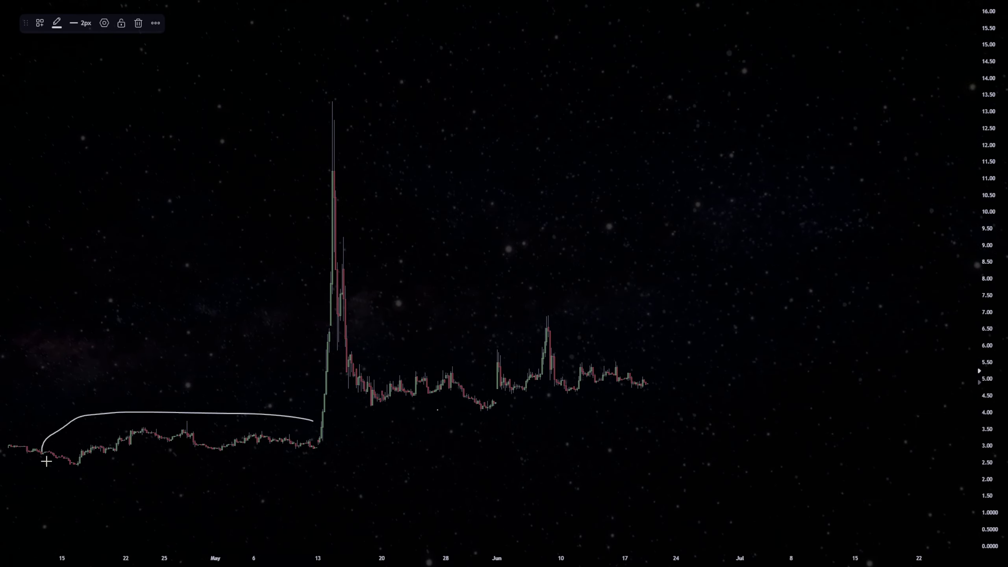
{"action": "key", "text": "Delete"}
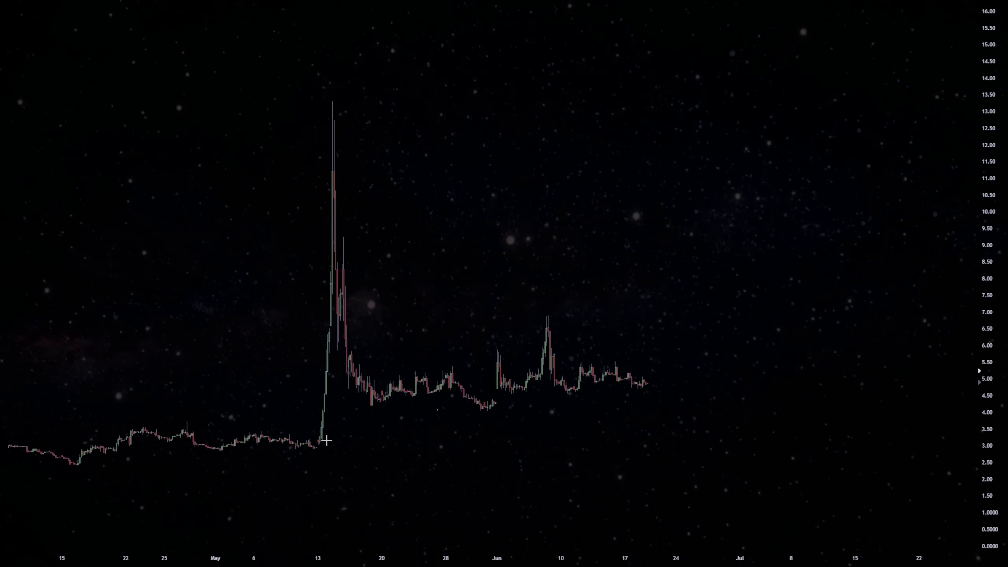